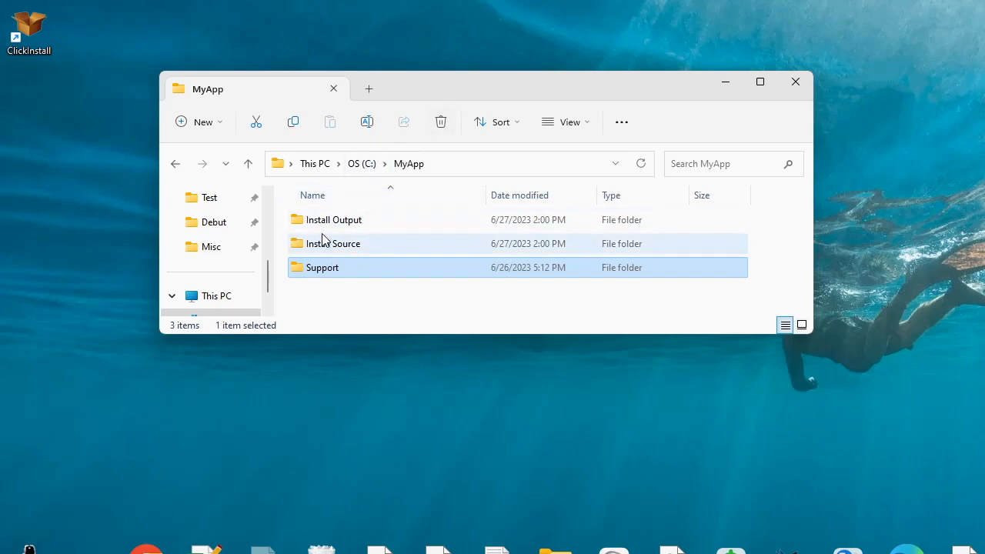
- Examine the contents of the Install Source, Install Output and Support folders inside C:\MyApp
click(341, 252)
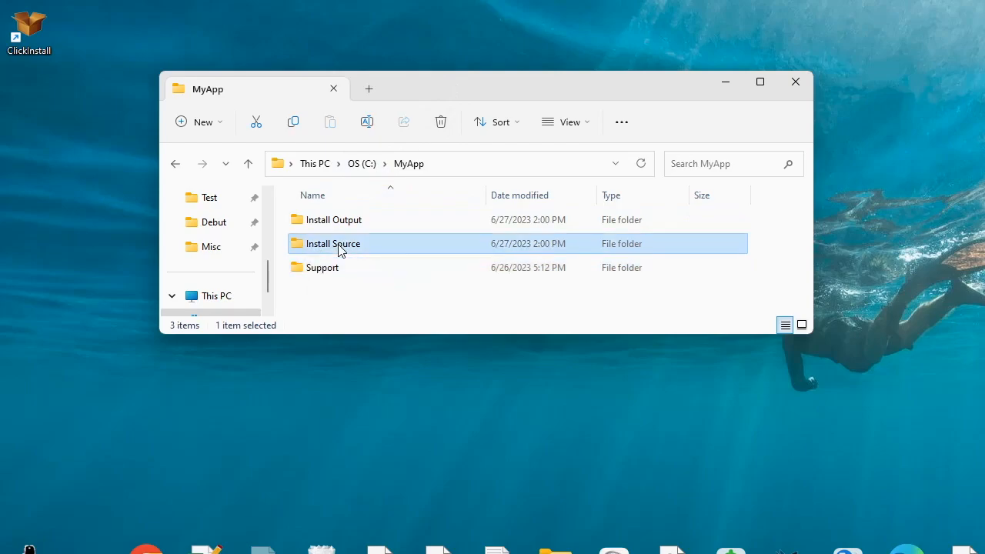
double_click(340, 252)
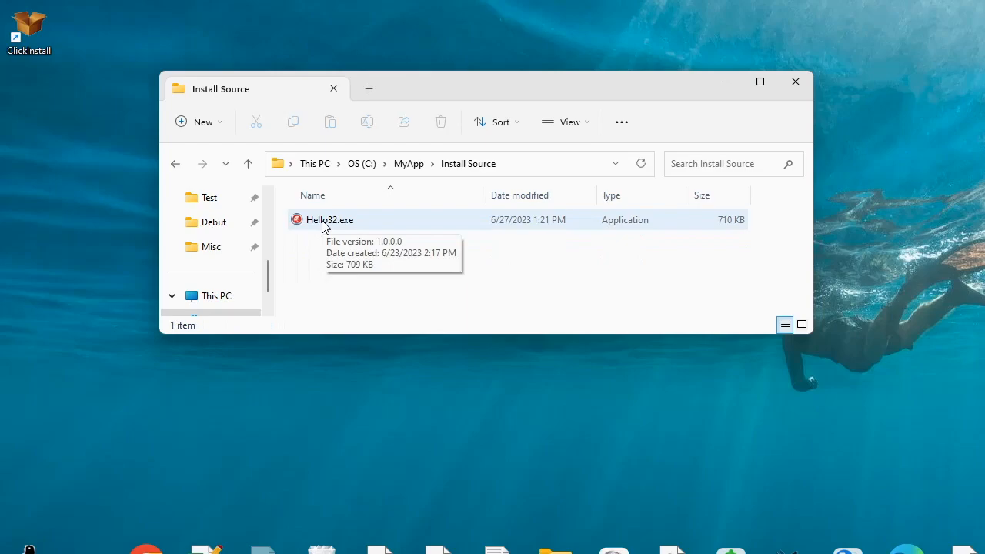
click(407, 163)
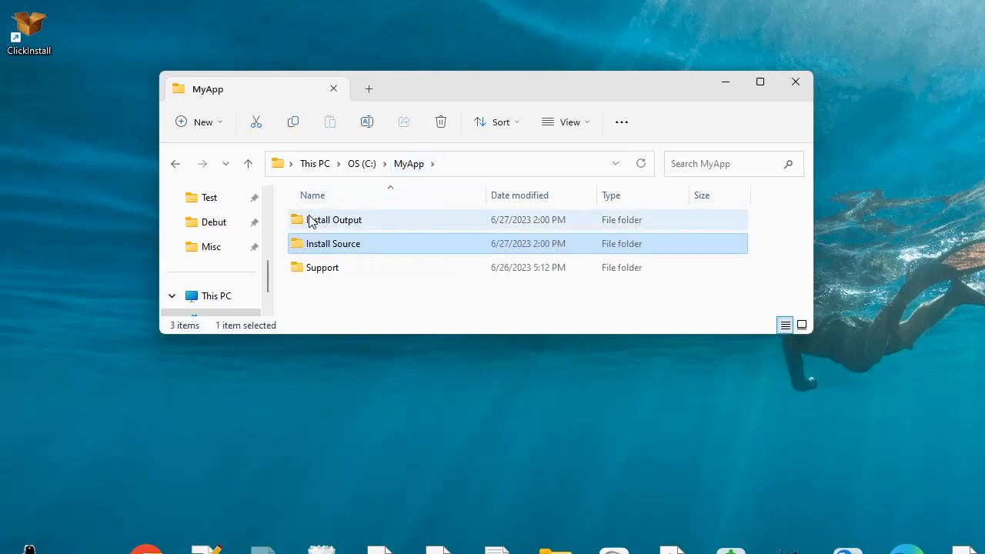
double_click(341, 220)
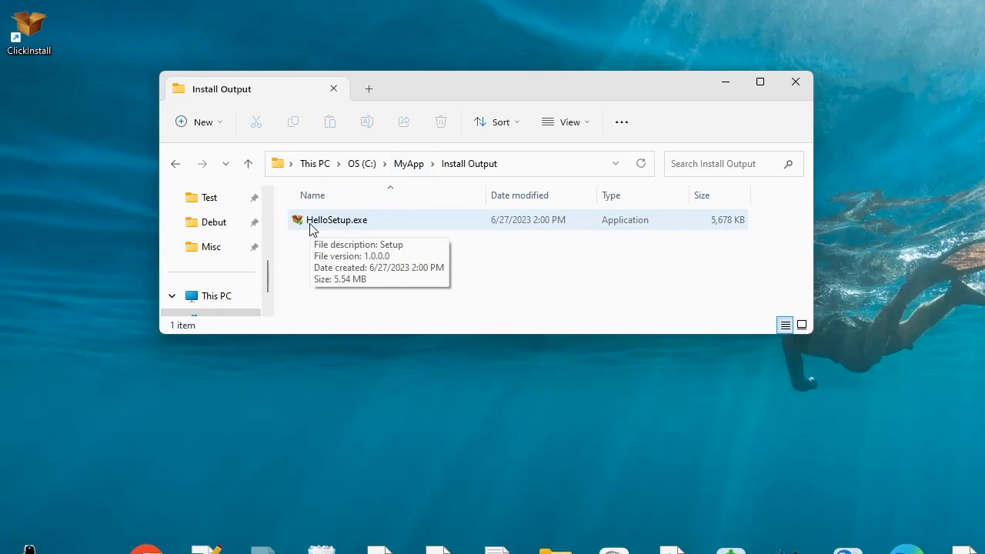
click(418, 163)
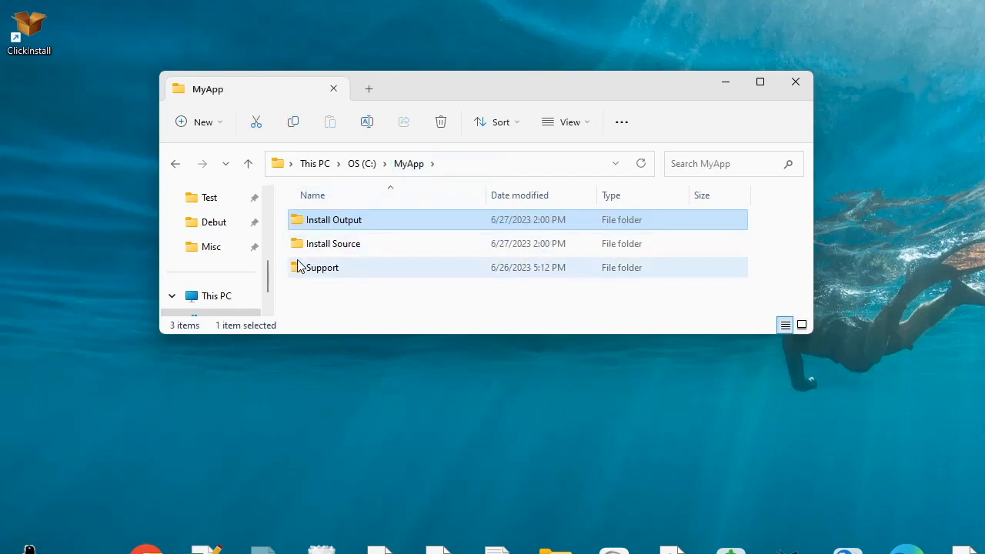
double_click(300, 267)
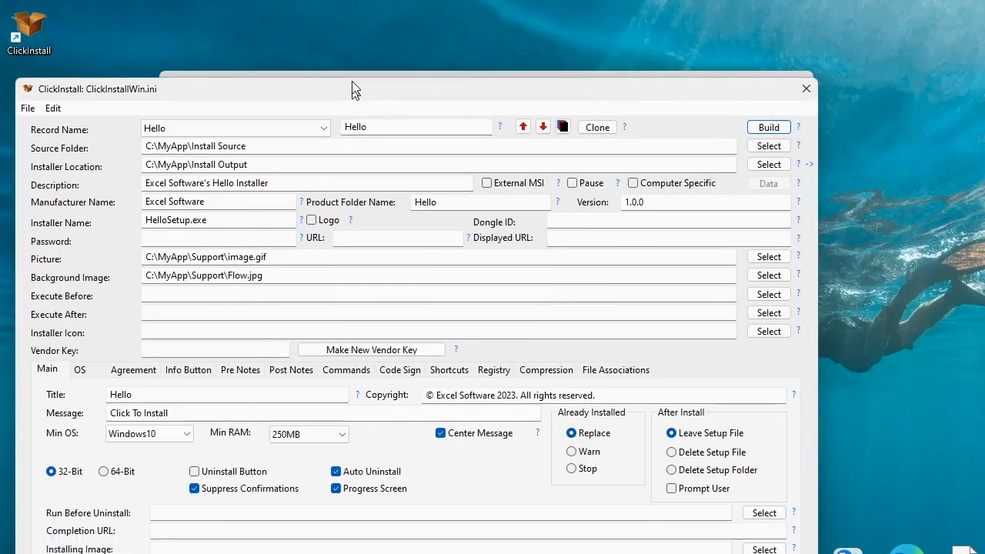
- Switch to ClickInstall and examine the Hello record, including the list of available records and the main installer settings
drag(354, 85, 340, 16)
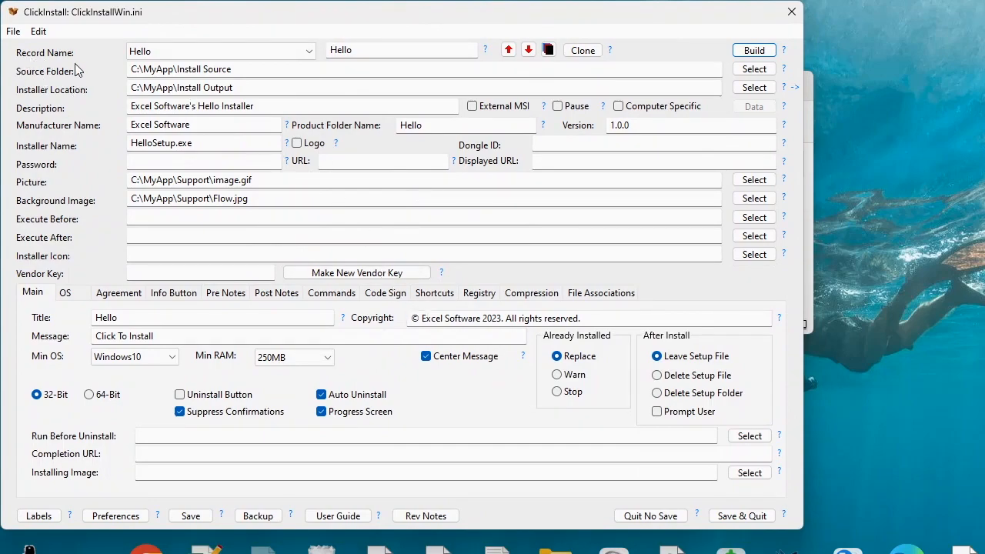
click(309, 53)
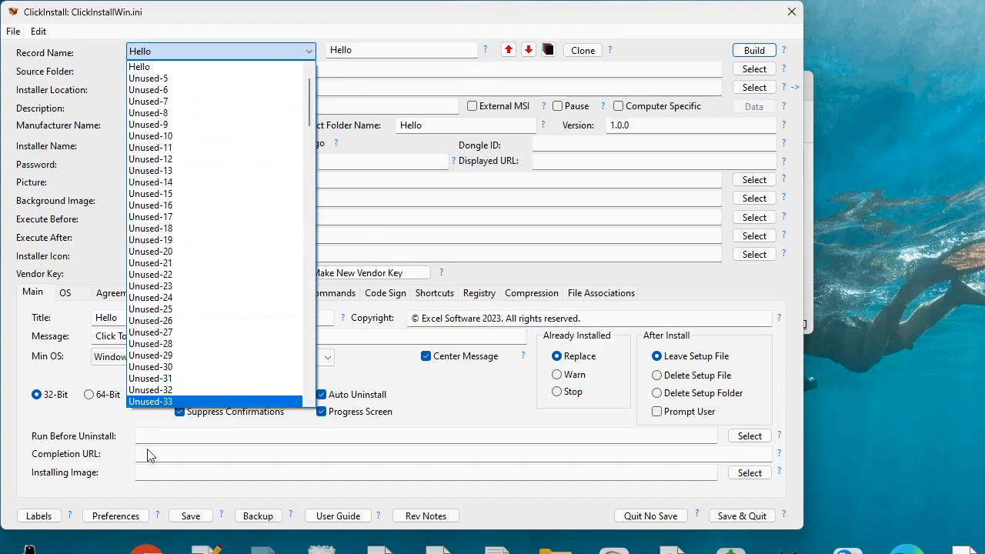
click(360, 51)
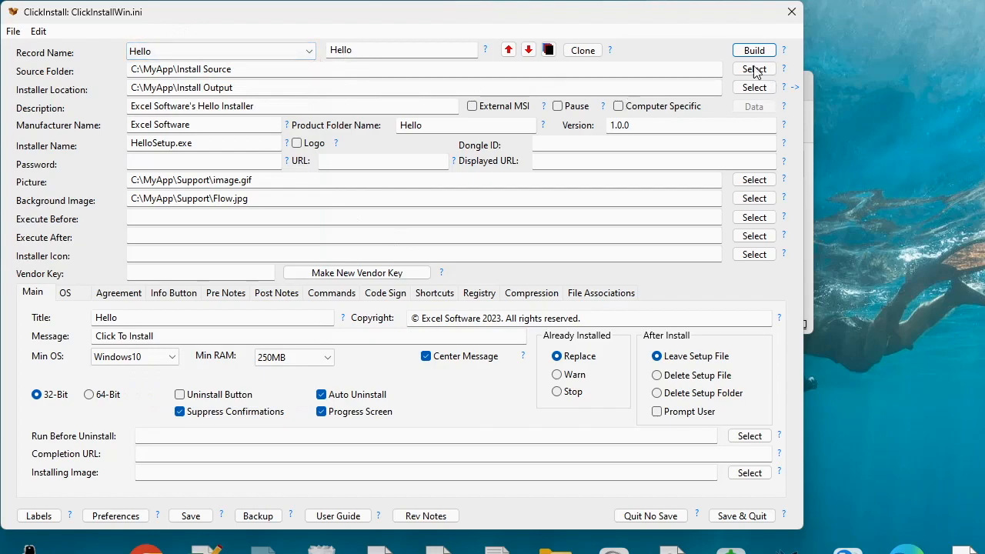
drag(714, 14, 738, 14)
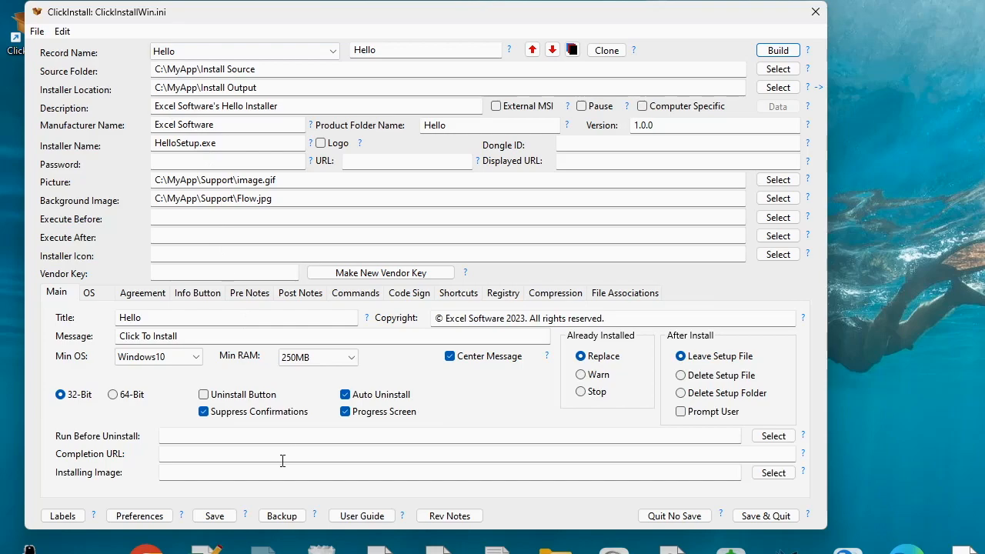
click(314, 357)
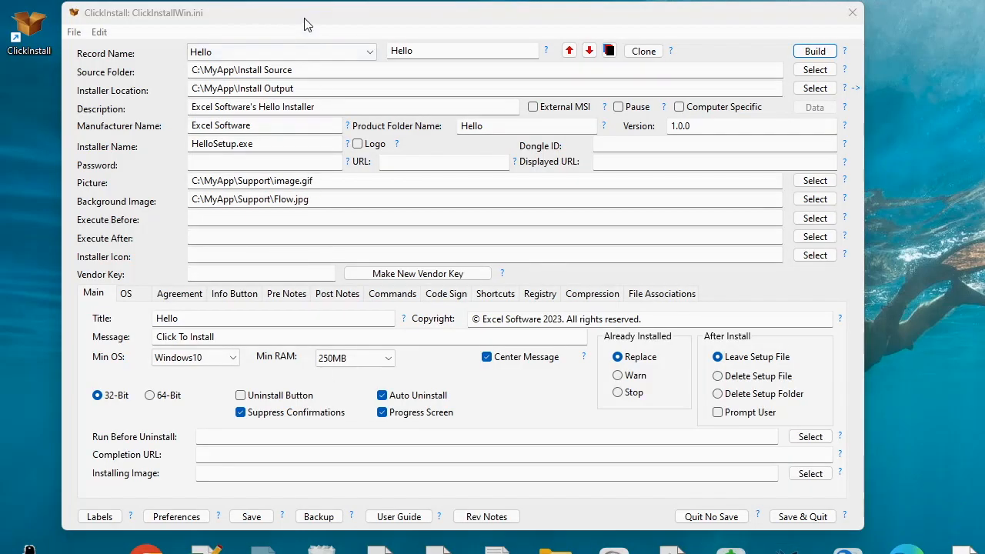
click(304, 25)
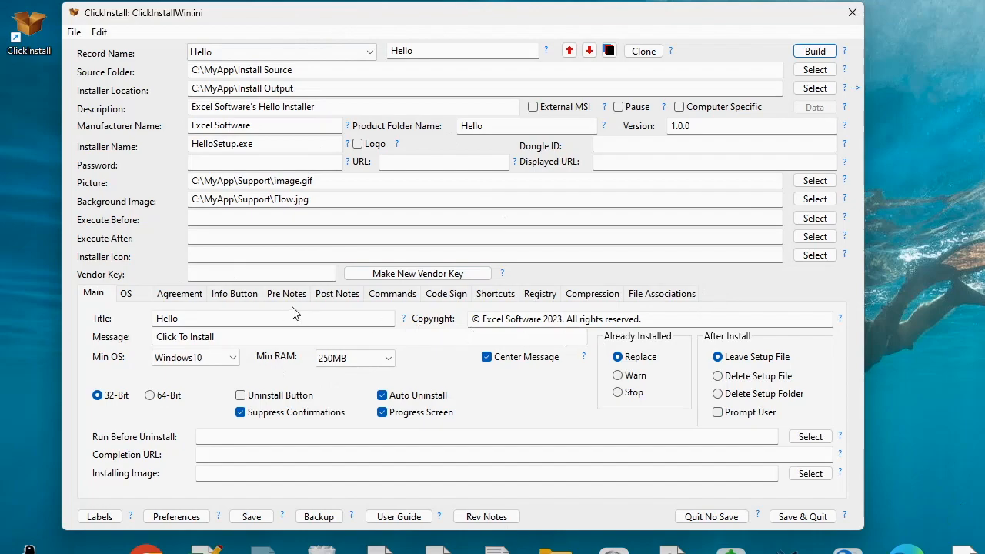
- Preview the license agreement of the Hello installer and continue past it
click(180, 295)
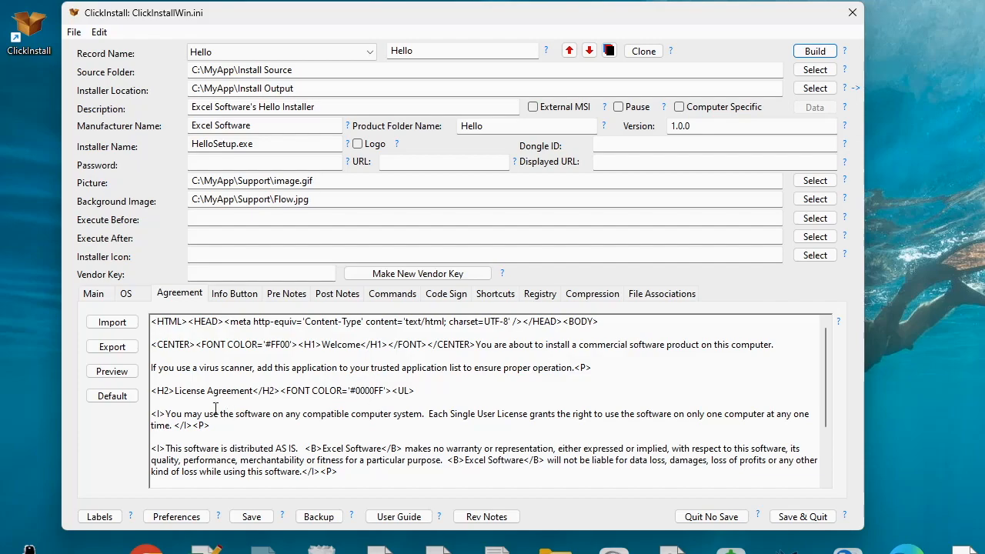
click(123, 373)
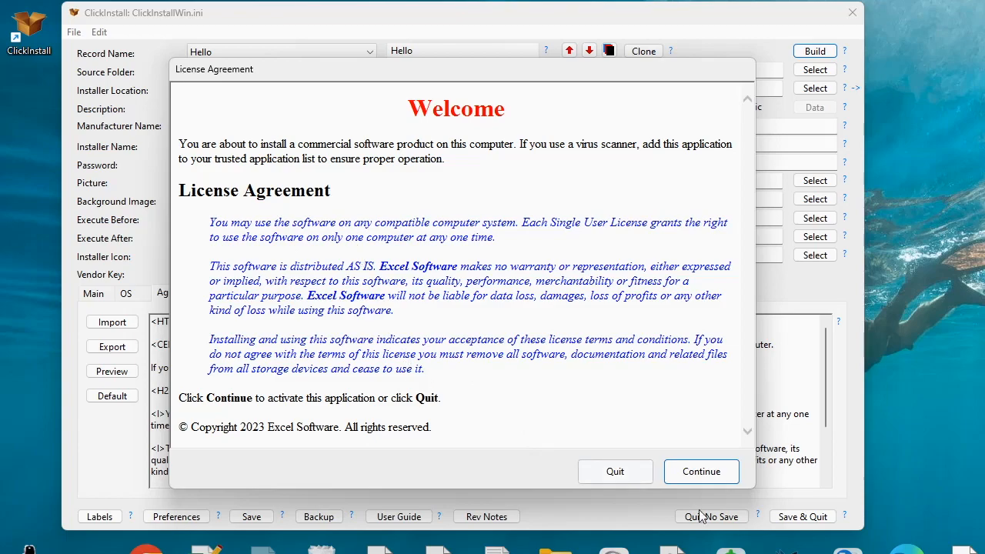
click(703, 471)
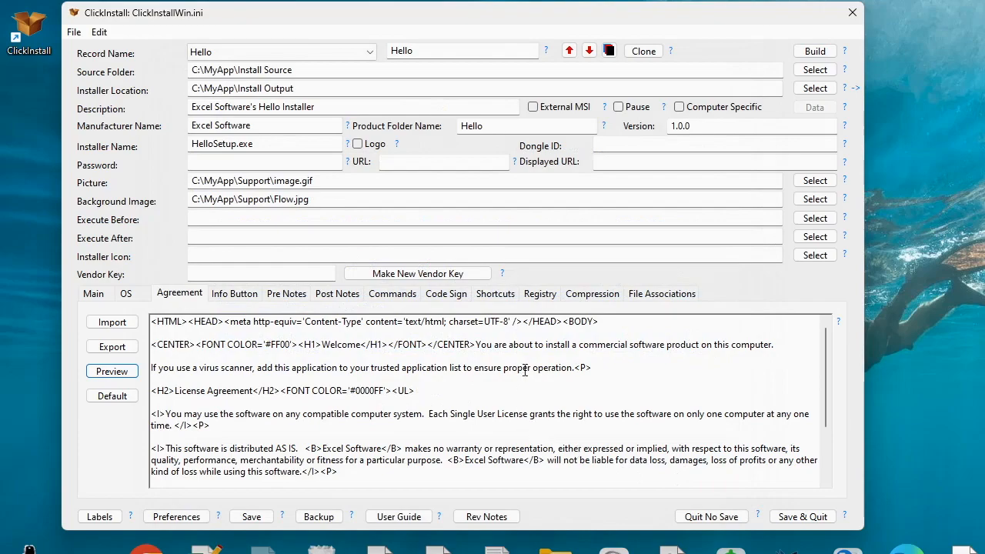
- Check the desktop and Start Menu shortcuts defined for Hello, and build the HelloSetup.exe installer
click(498, 299)
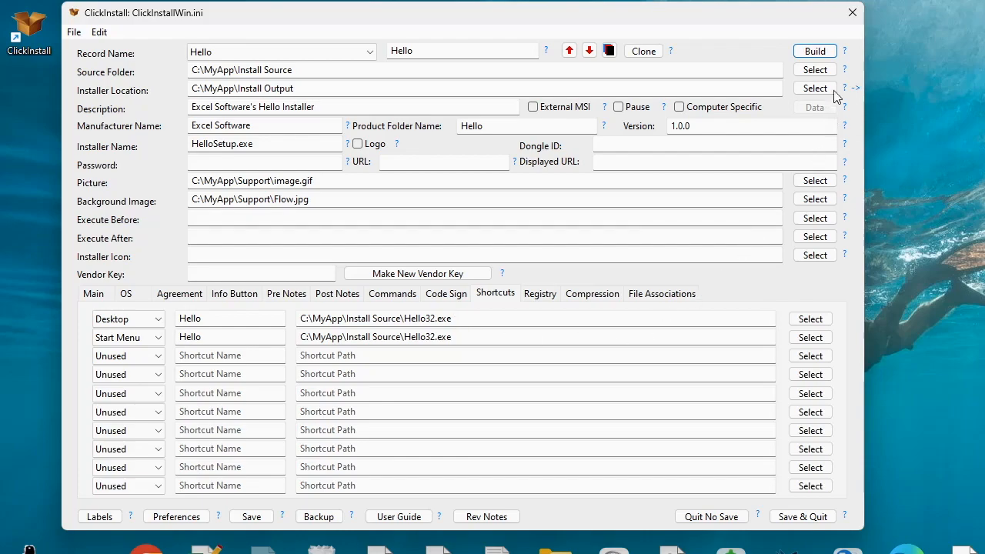
click(815, 51)
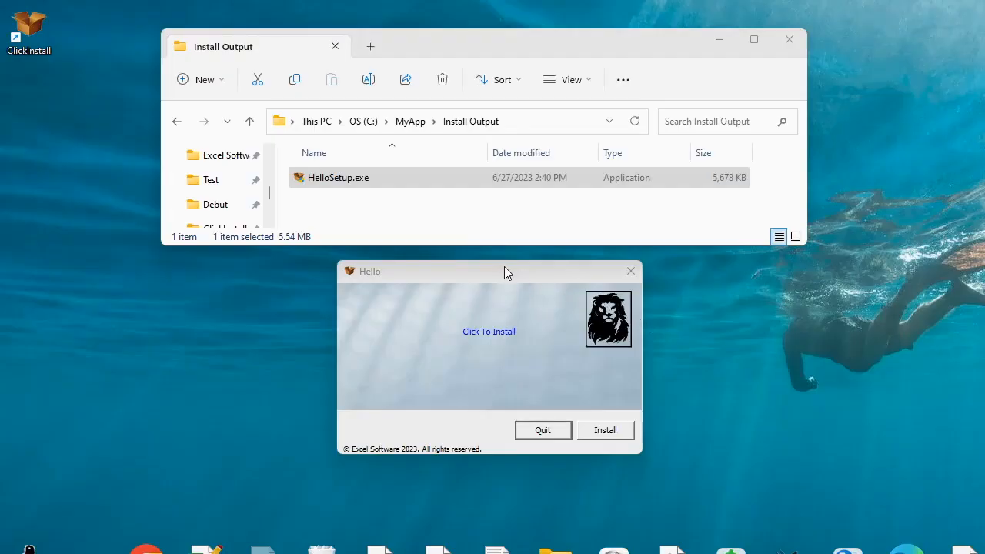
- Install Hello with the HelloSetup.exe installer, accepting the license agreement
click(406, 46)
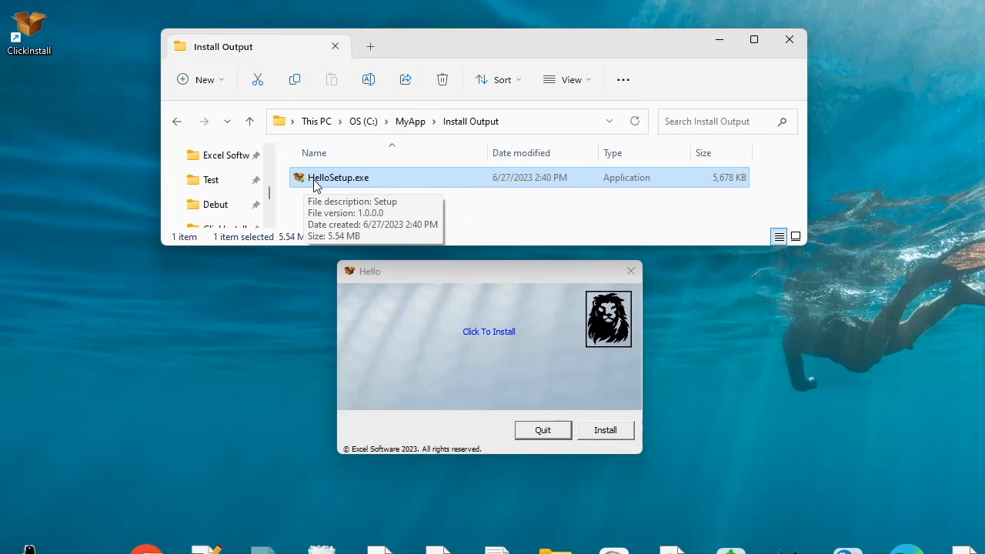
click(464, 276)
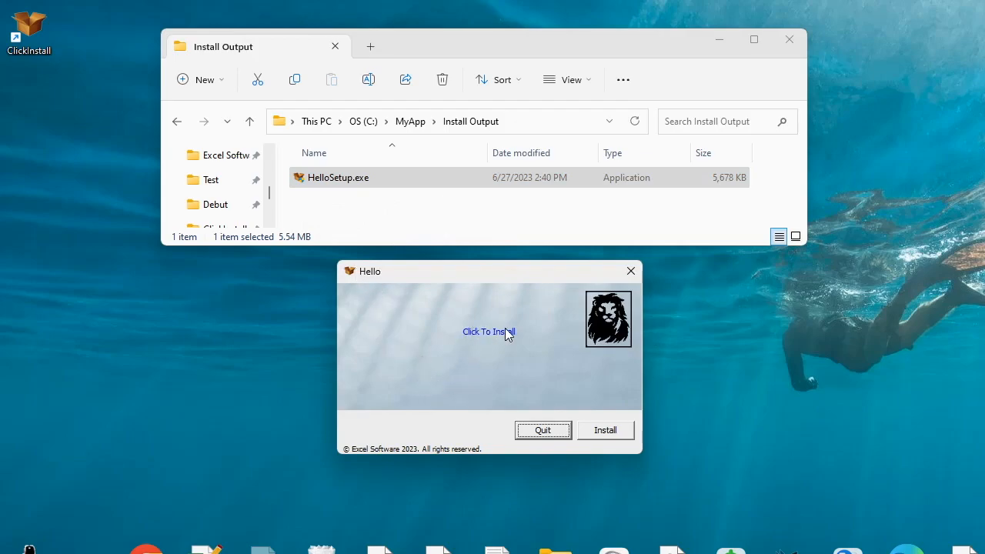
click(605, 430)
drag(766, 181, 553, 64)
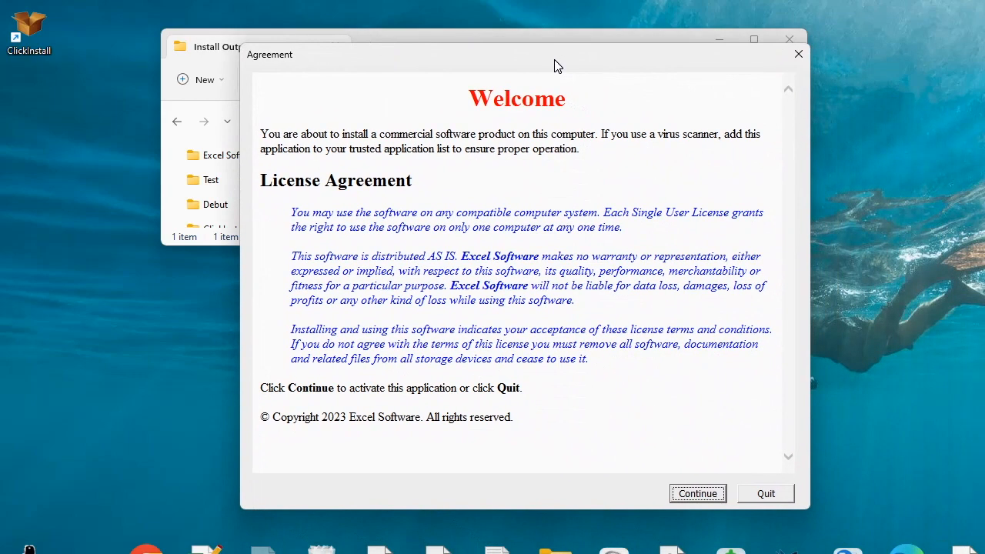
click(698, 493)
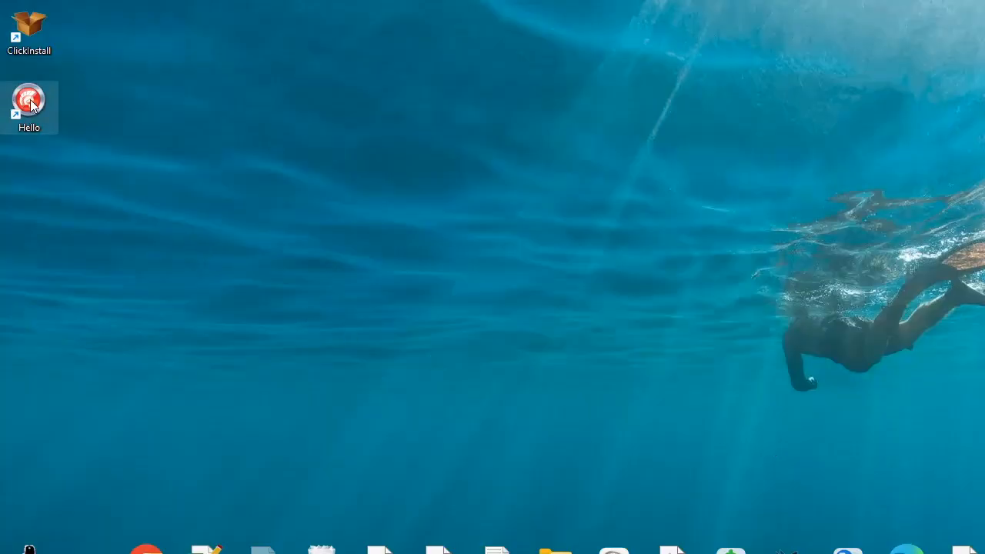
- Launch the installed Hello application from its desktop shortcut to test it, and close it
double_click(31, 106)
drag(121, 17, 262, 110)
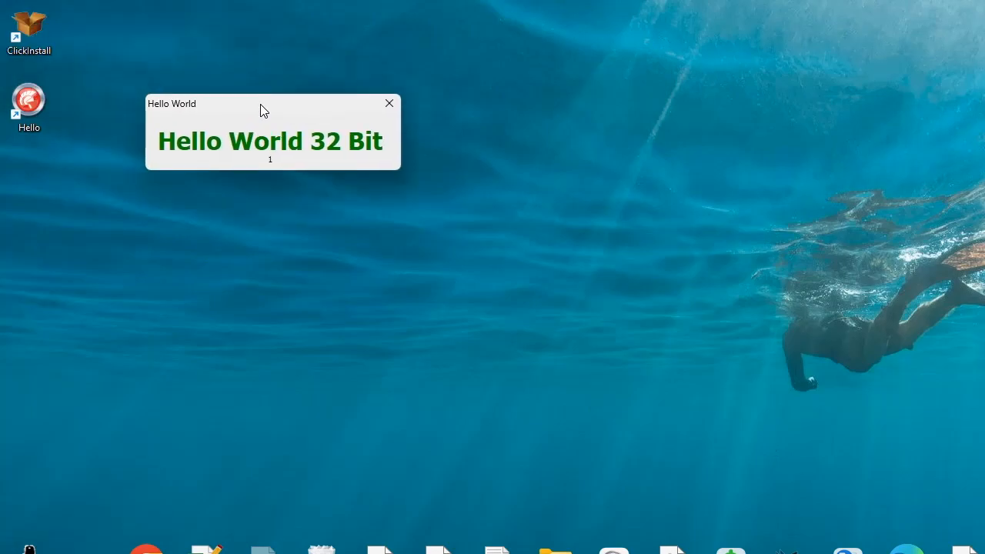
click(390, 102)
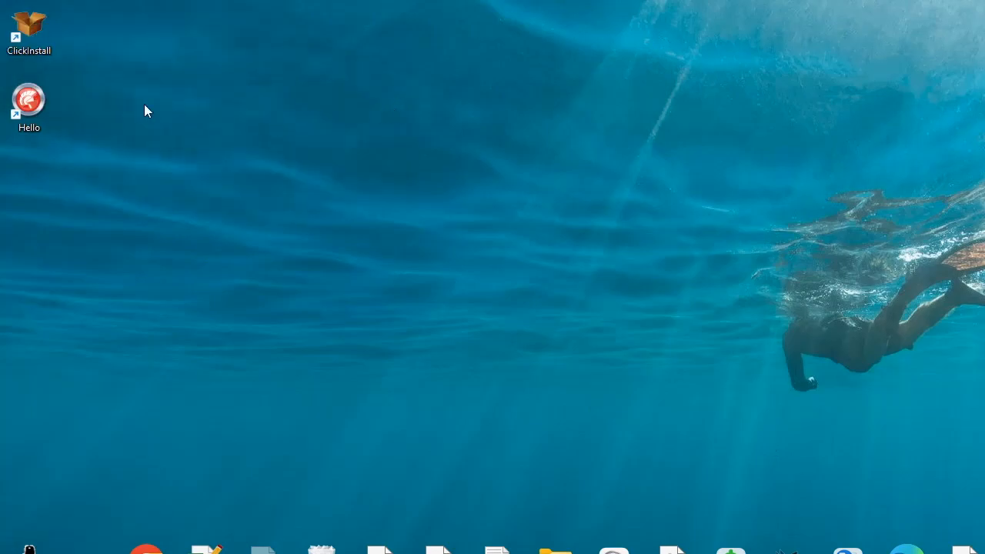
- Open the file location of the Hello desktop shortcut and widen the folder window to show the full path
right_click(28, 101)
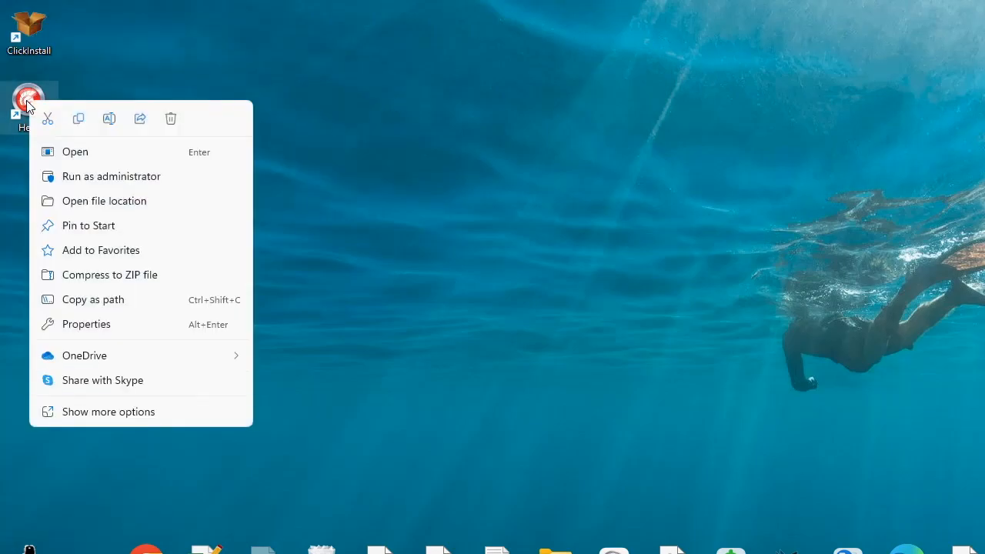
click(84, 203)
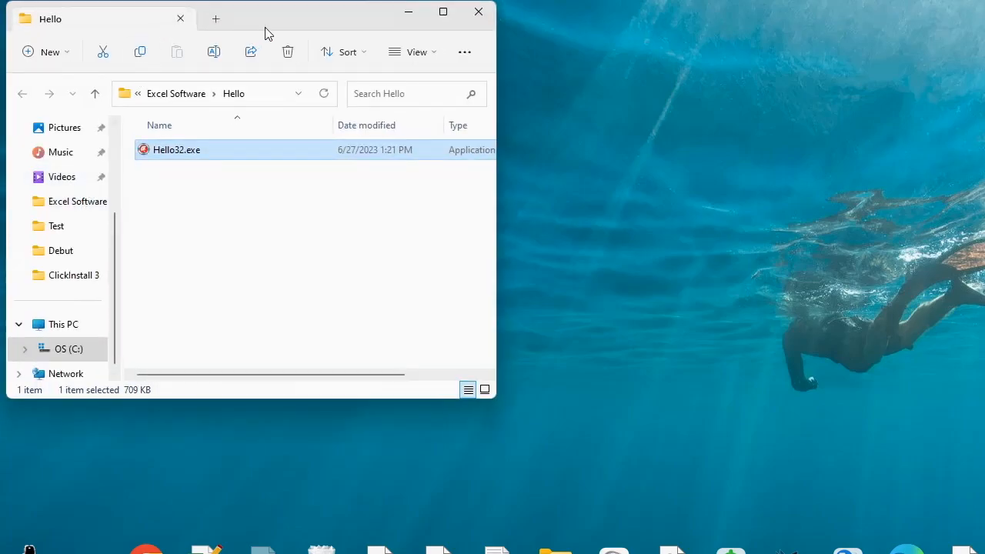
drag(271, 15, 351, 56)
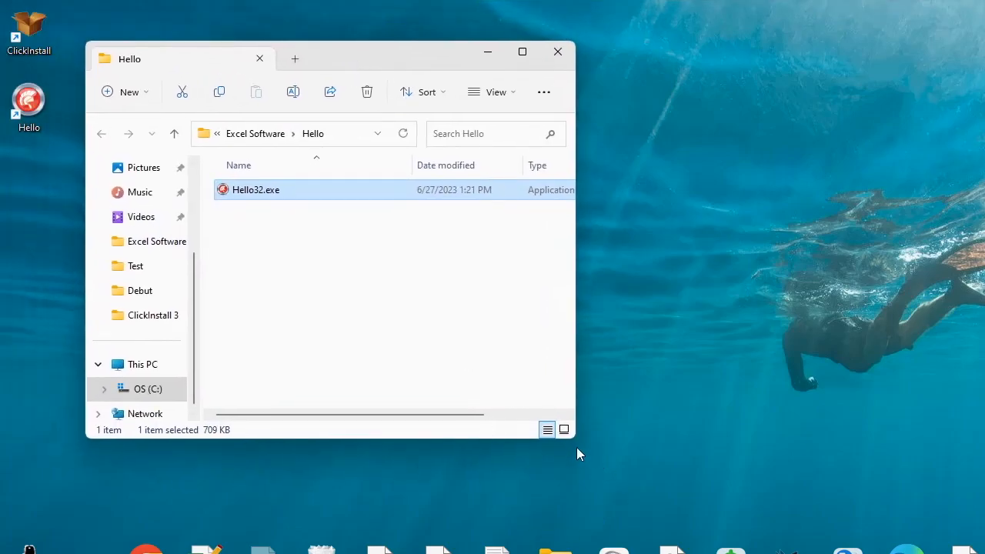
drag(577, 439, 756, 411)
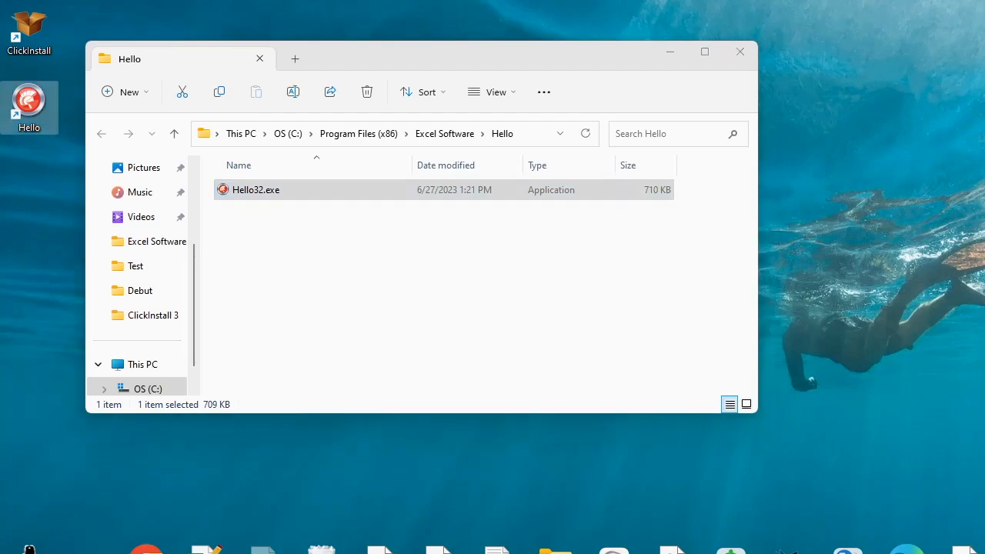
- Find Hello in the Windows installed apps list and open its uninstall options
key(super+x)
click(239, 378)
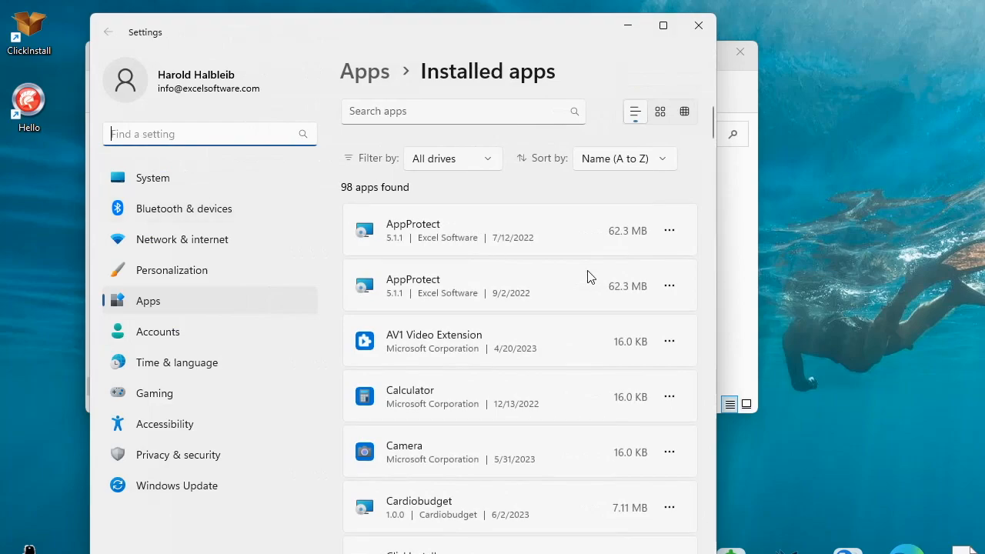
scroll(586, 412, down, 5)
scroll(584, 414, down, 10)
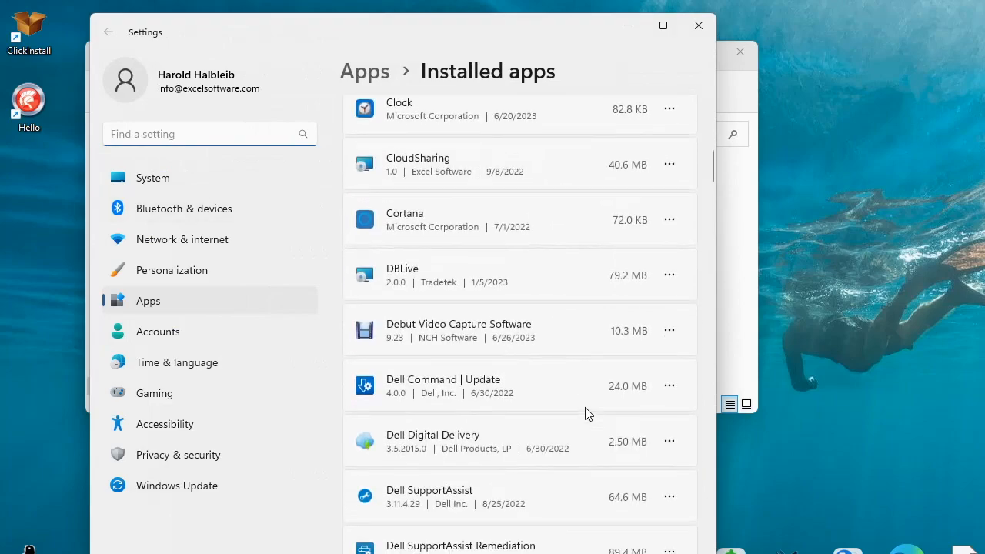
scroll(585, 414, down, 5)
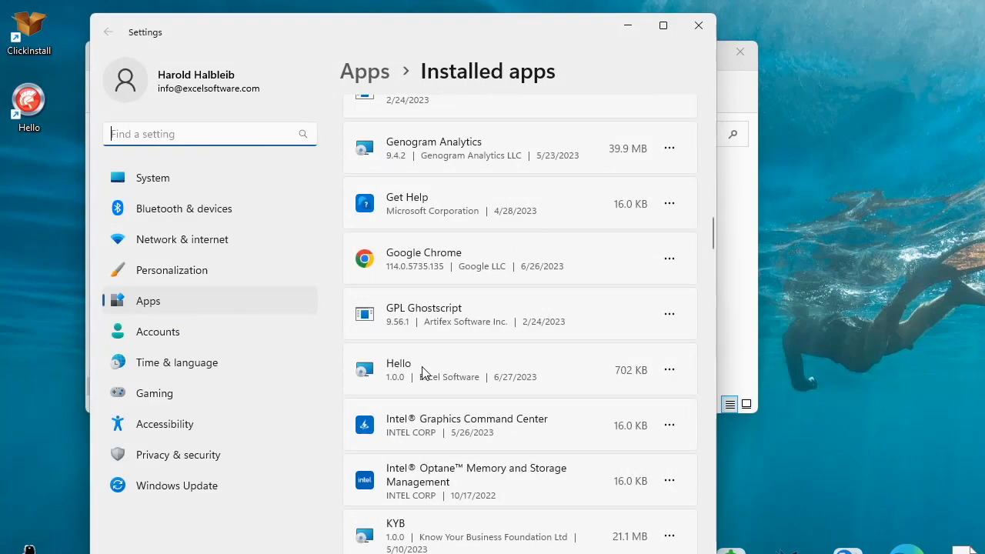
click(669, 370)
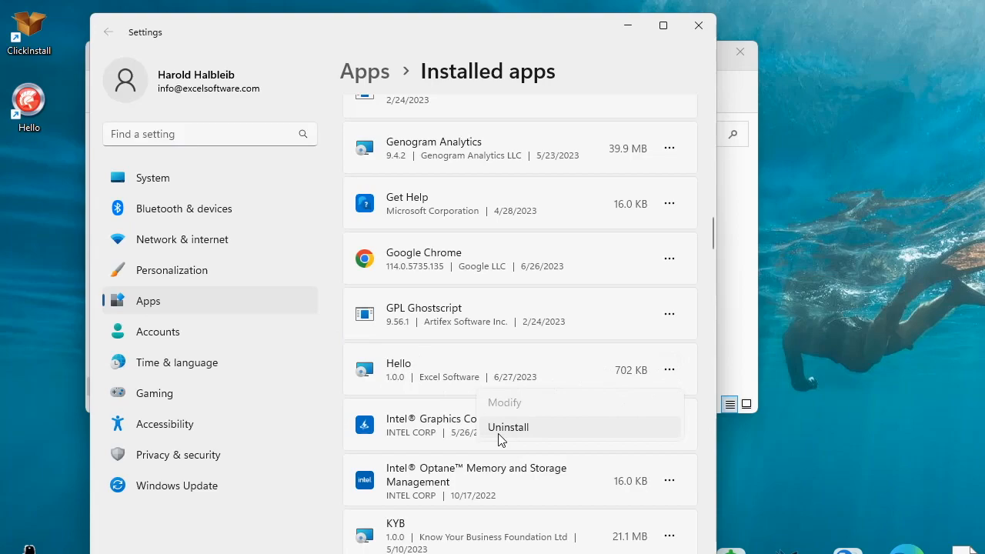